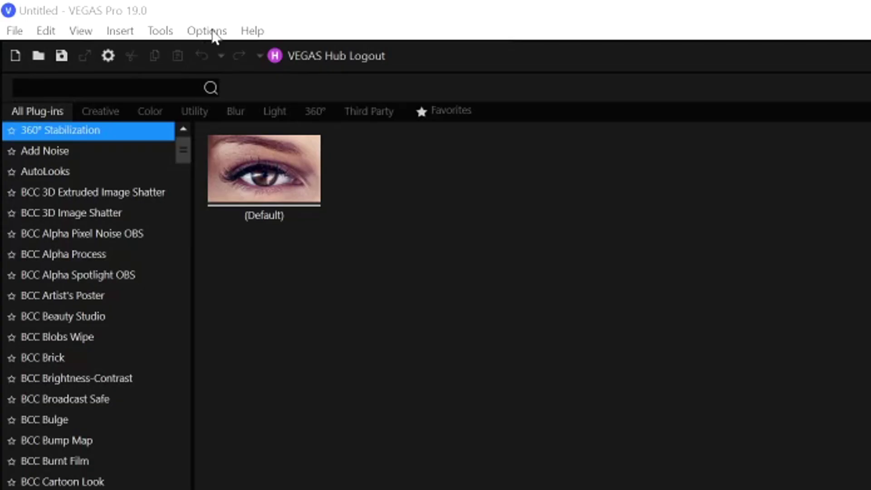
Step: Keep GPU acceleration Off in the Video preferences, then bring up the File menu
click(76, 12)
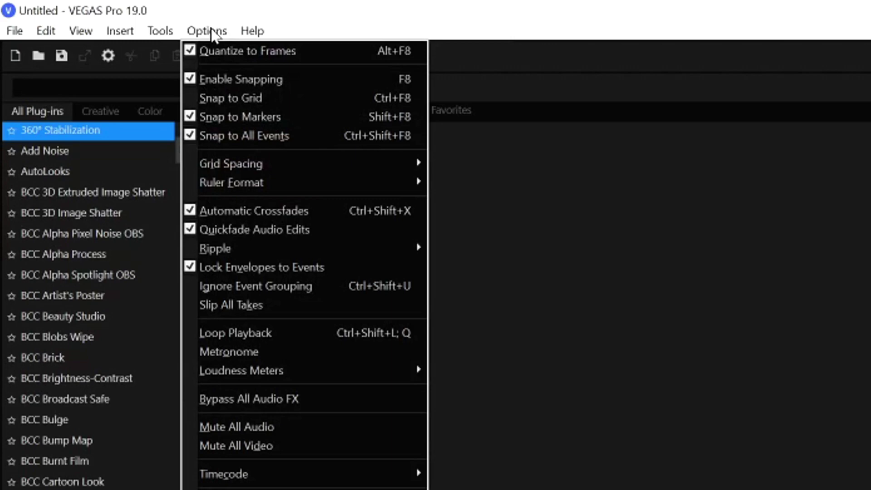
click(241, 297)
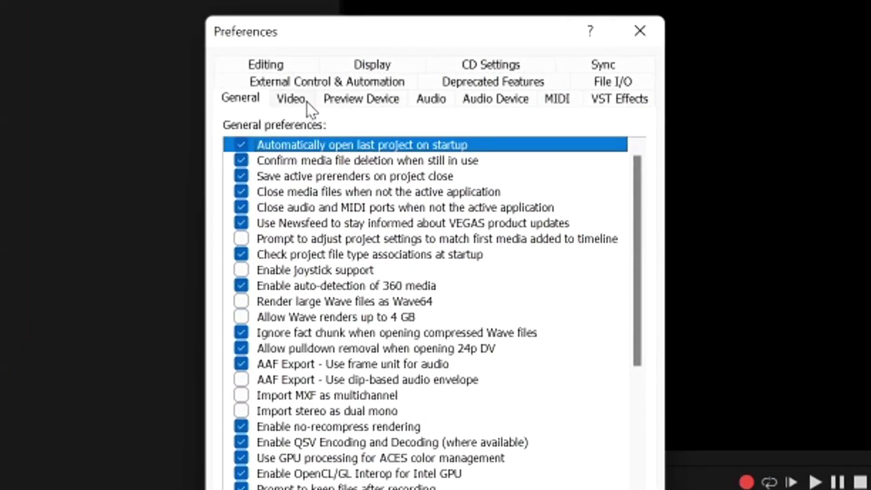
click(300, 100)
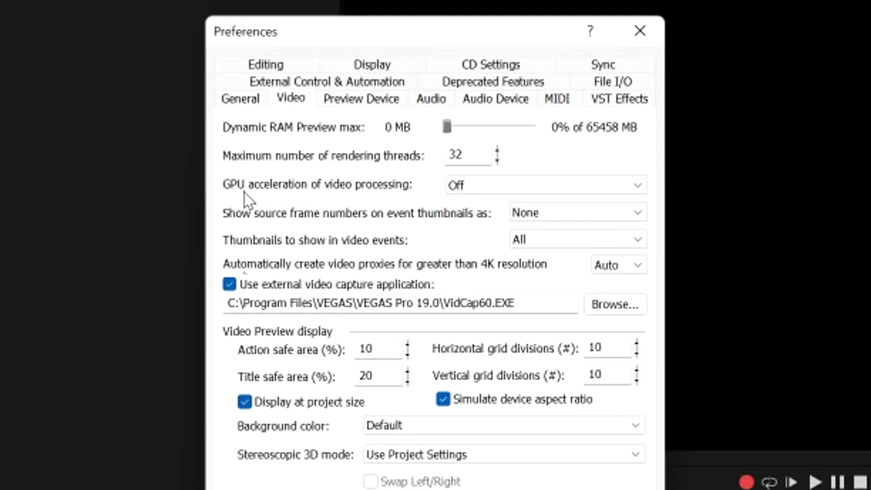
click(492, 186)
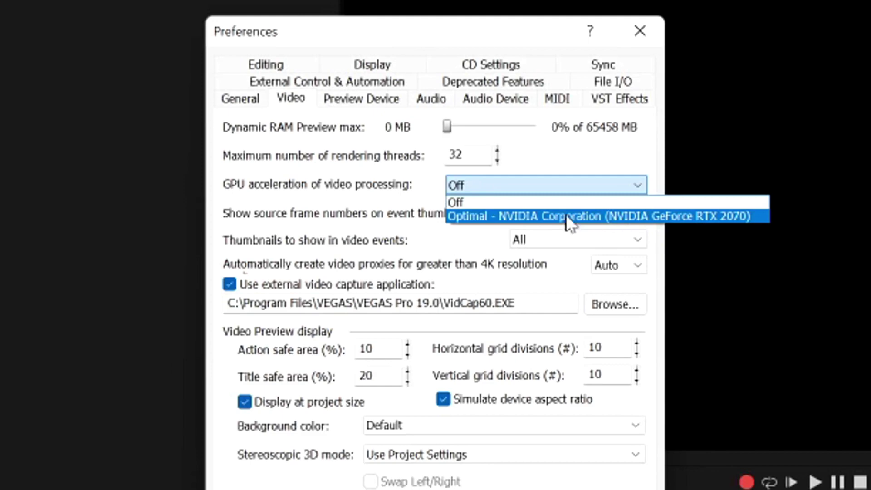
click(501, 202)
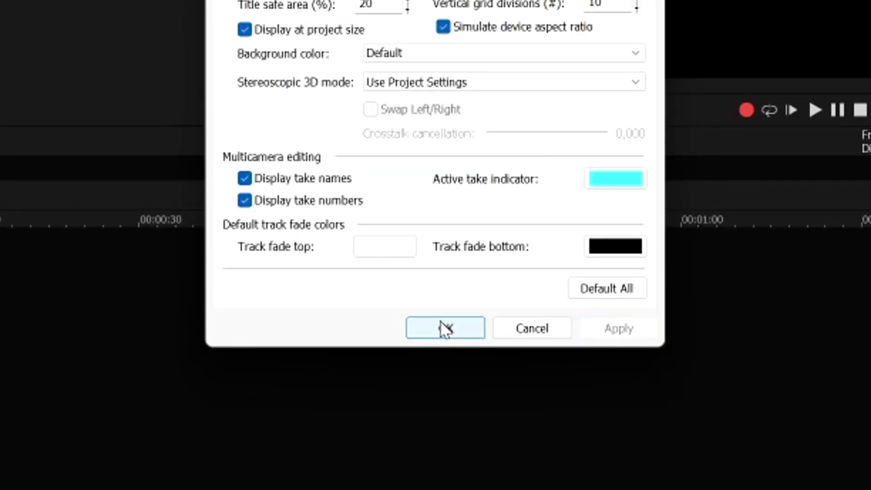
click(444, 328)
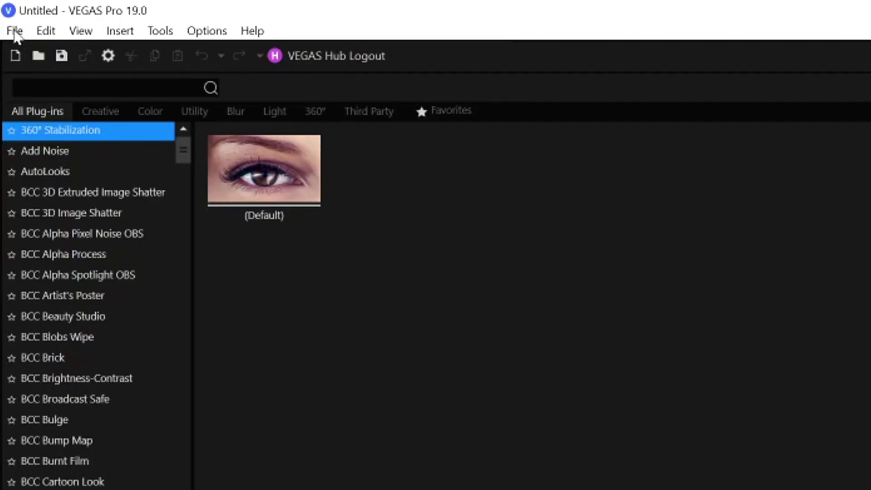
click(6, 11)
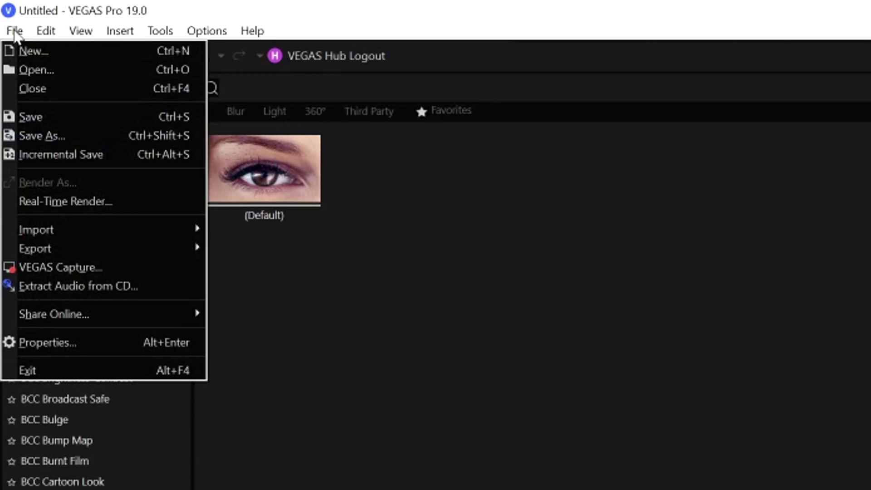
Step: Choose File > Import > Media to start importing media into the project
mouse_move(170, 231)
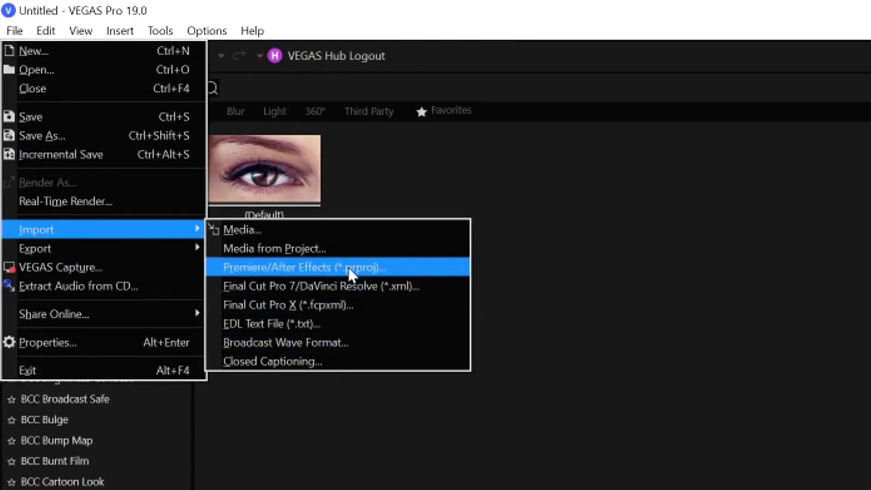
click(251, 229)
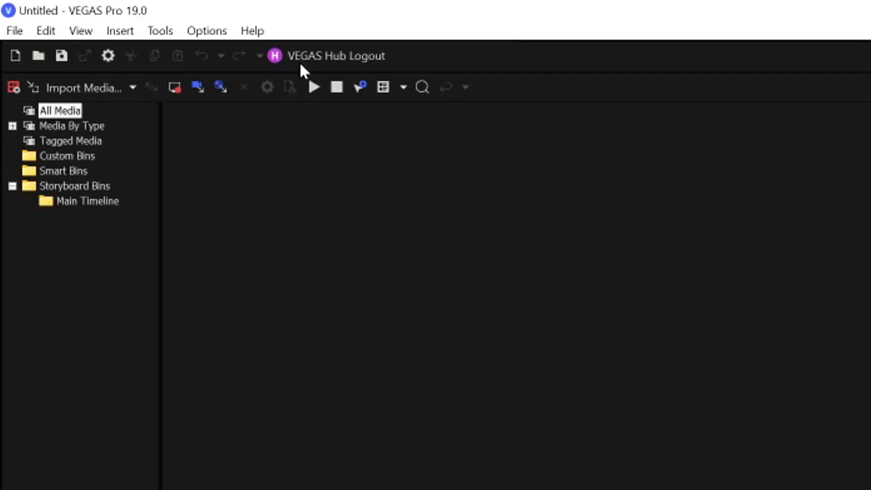
Step: Drag the Video preferences' Dynamic RAM Preview max to 16364 MB, apply it, and accept the warning
click(220, 36)
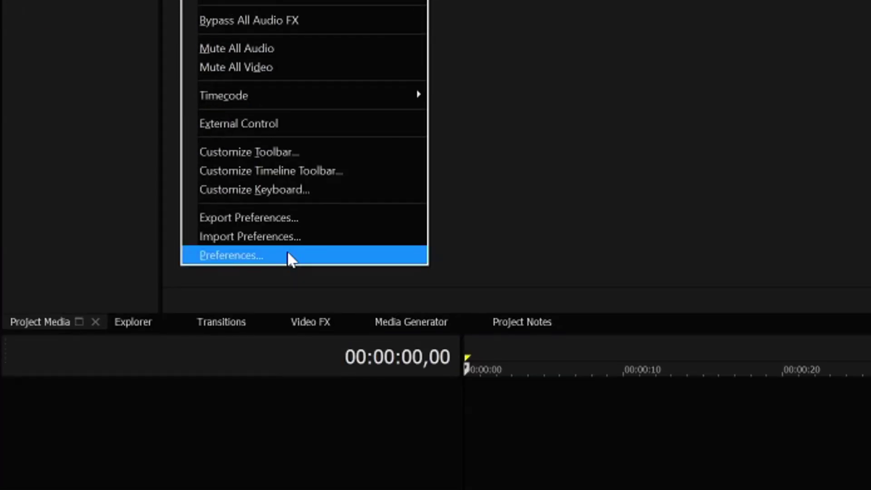
click(288, 489)
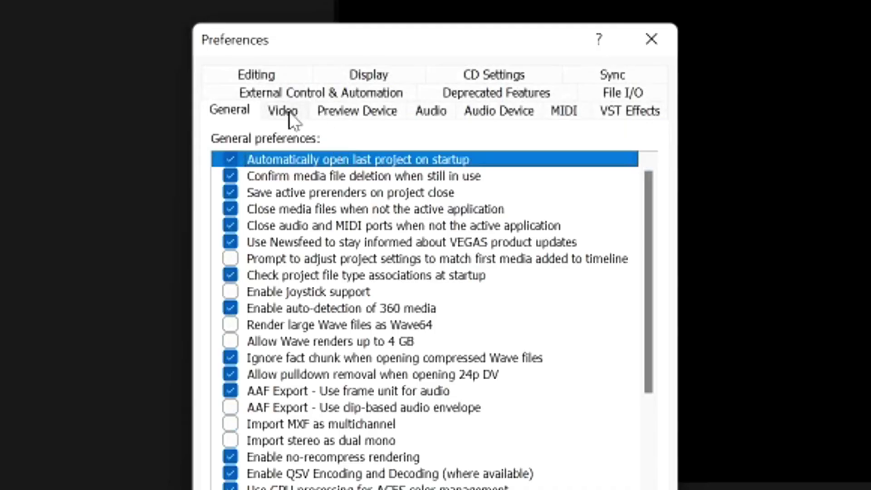
click(290, 111)
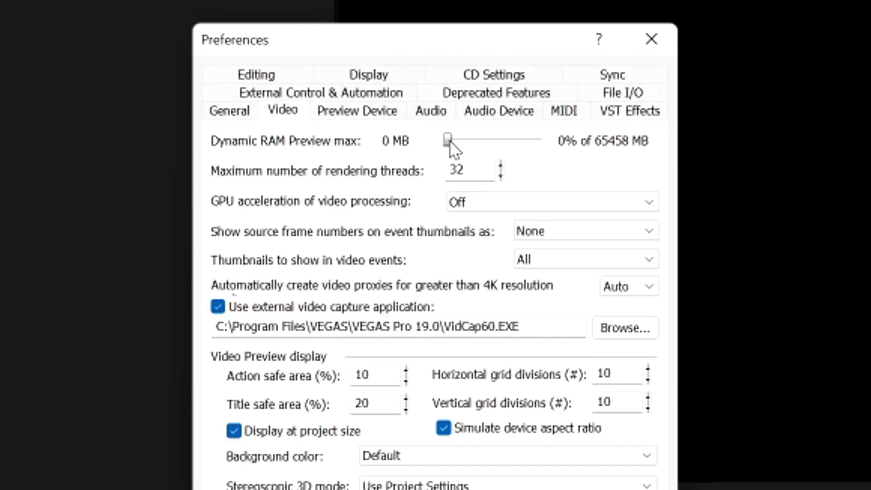
drag(448, 142, 478, 138)
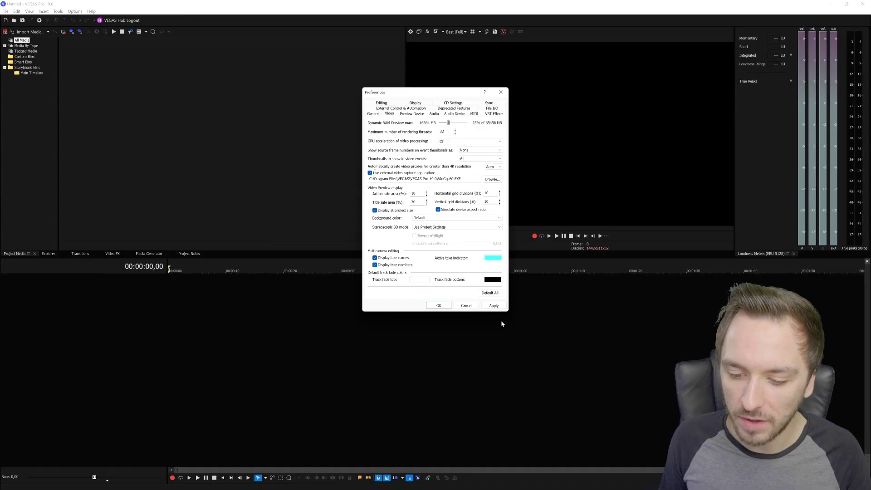
click(494, 305)
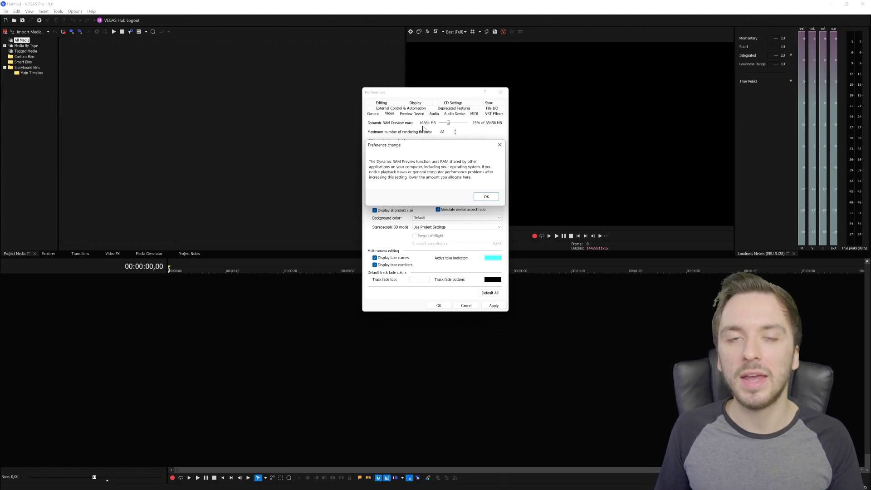
click(483, 196)
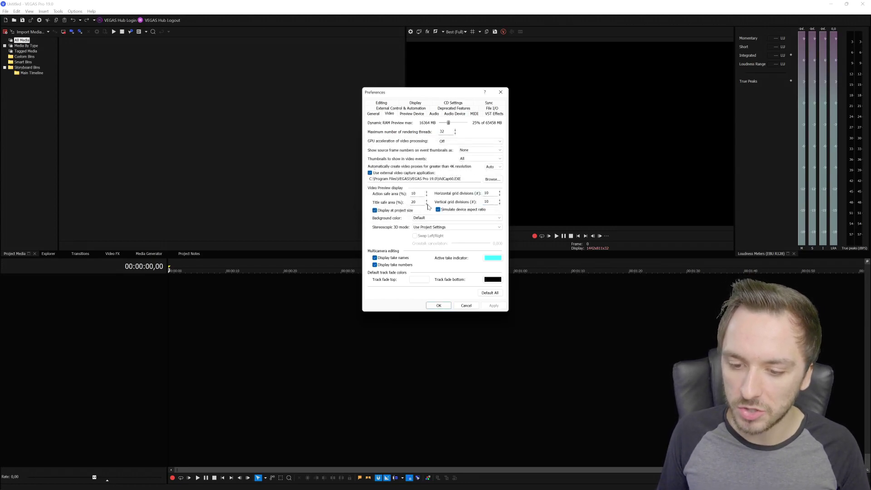
Step: Save the changes and close the Preferences dialog with OK
click(439, 307)
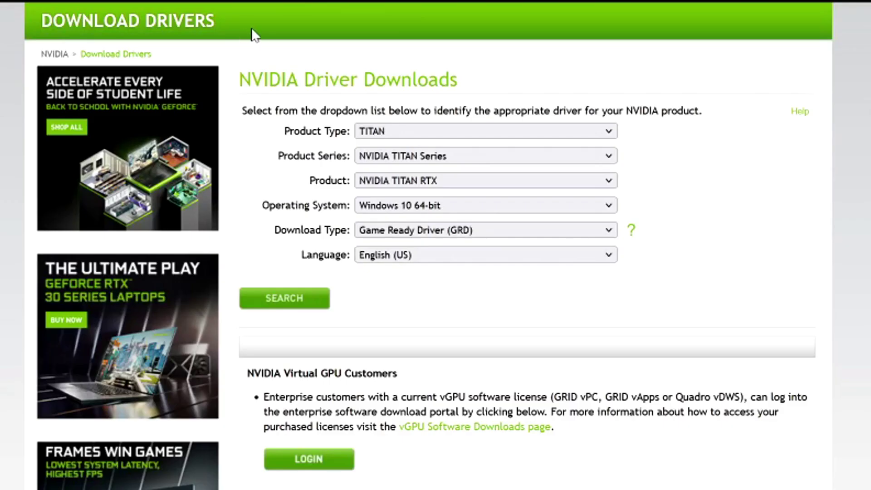
Step: Select GeForce, RTX 20 Series and the GeForce RTX 2070 in the driver search form
mouse_move(472, 2)
click(385, 131)
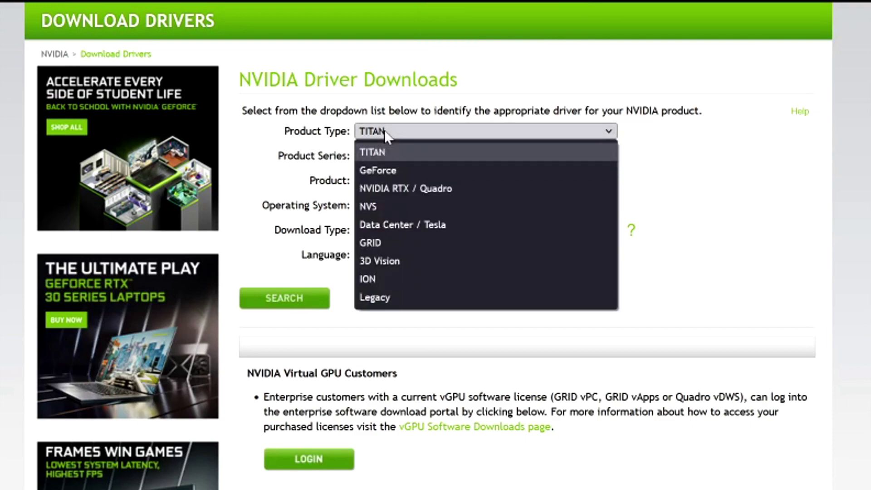
click(390, 170)
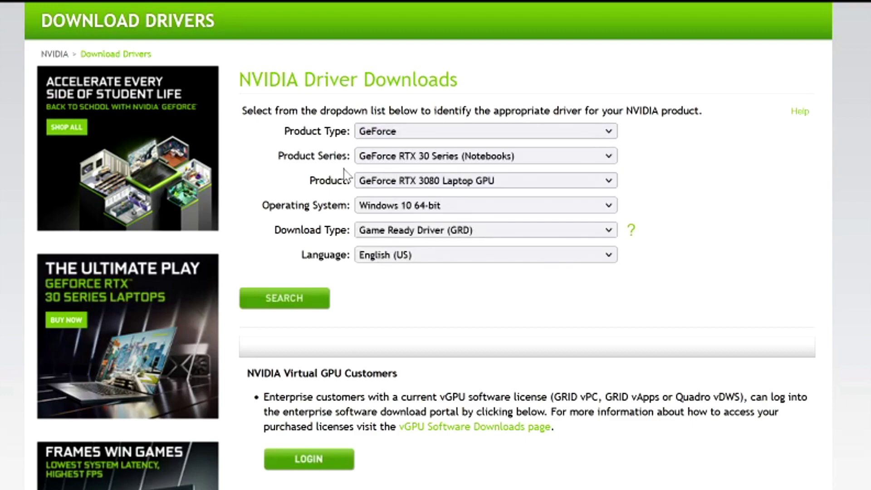
click(398, 163)
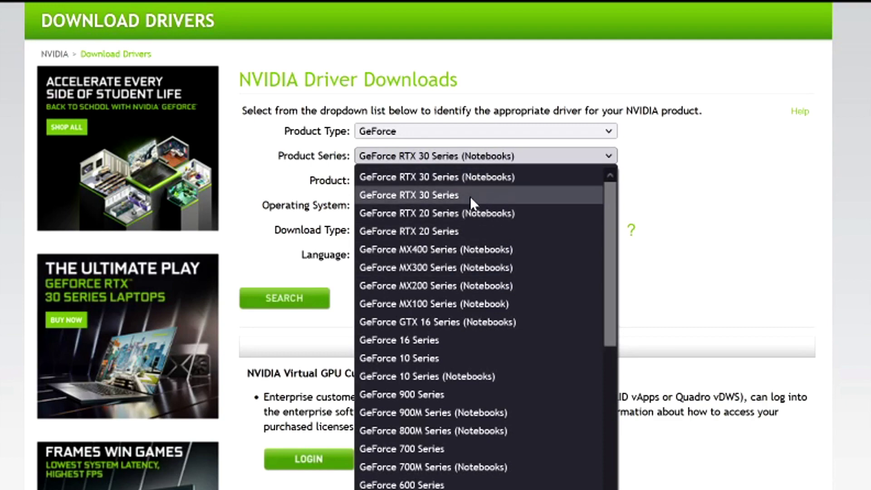
click(463, 231)
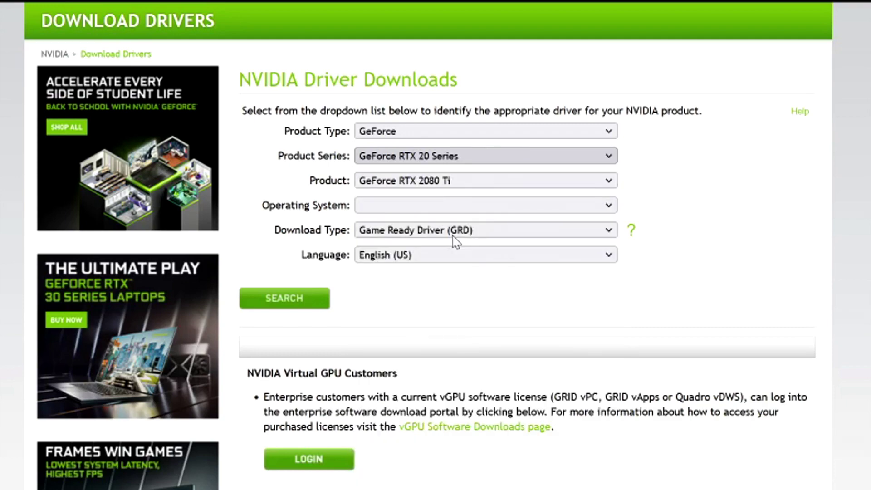
click(400, 183)
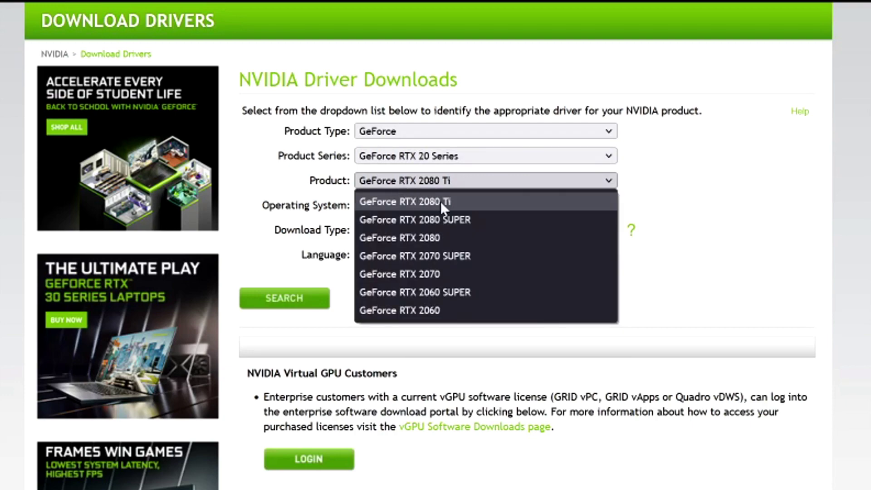
click(462, 274)
Step: Set Windows 11 with Game Ready Driver, search, and download driver 472.12
click(381, 209)
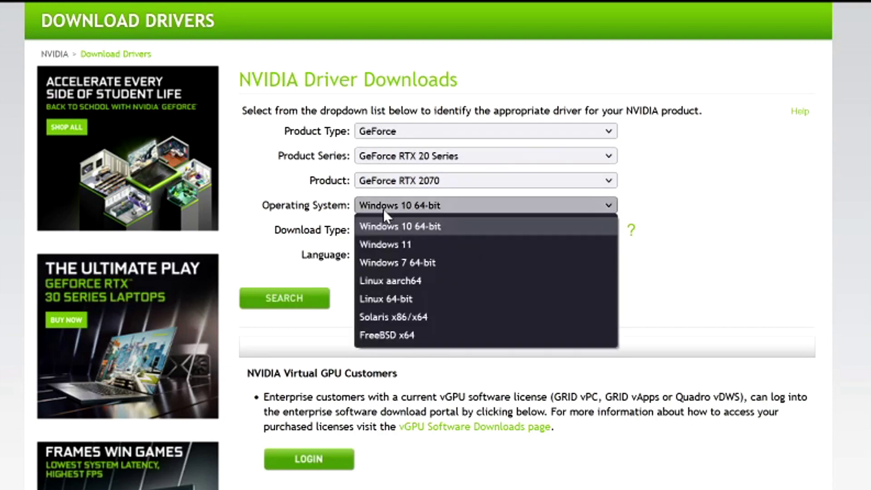
click(437, 245)
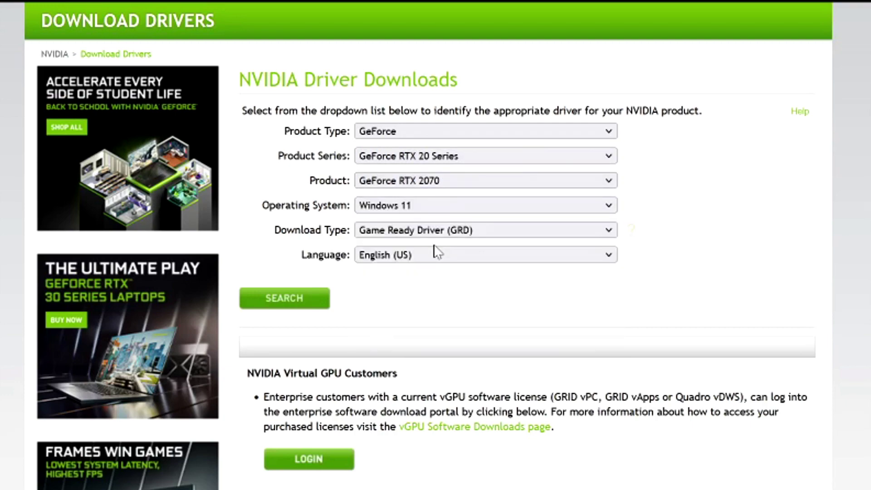
click(371, 234)
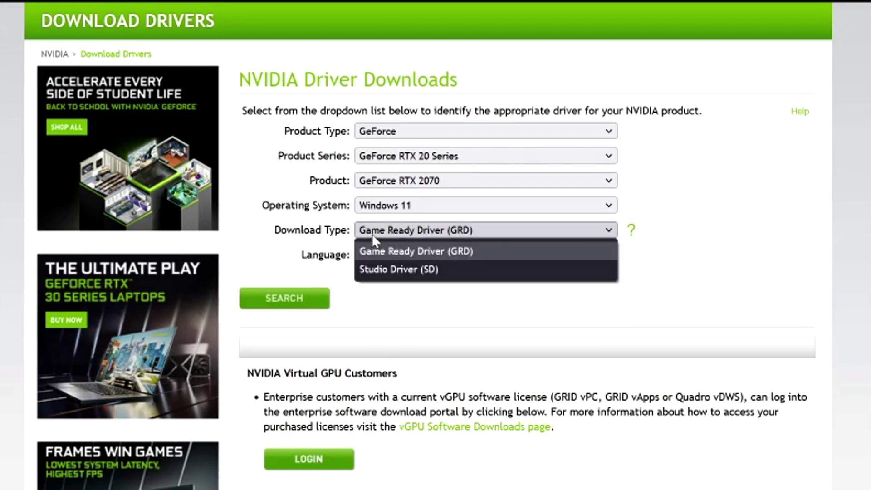
click(407, 257)
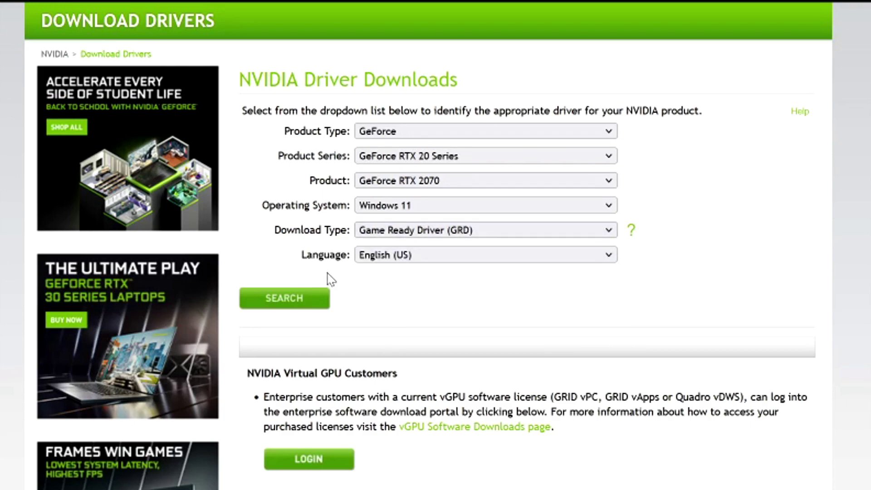
click(275, 307)
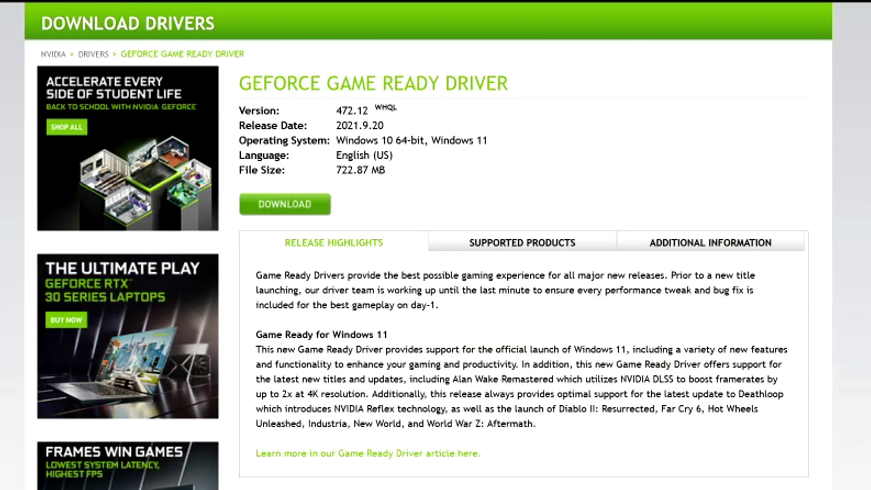
click(294, 210)
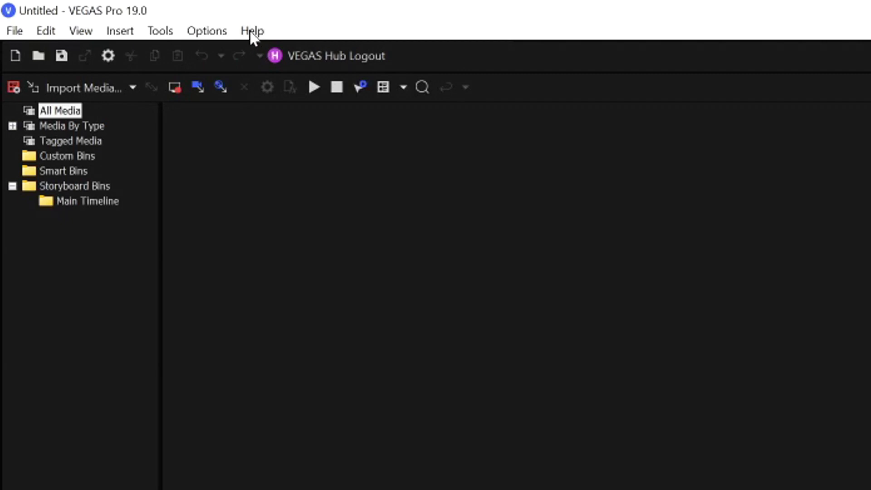
Step: Run Help > Check for Software Updates and dismiss the 'No updates available' notice
click(253, 31)
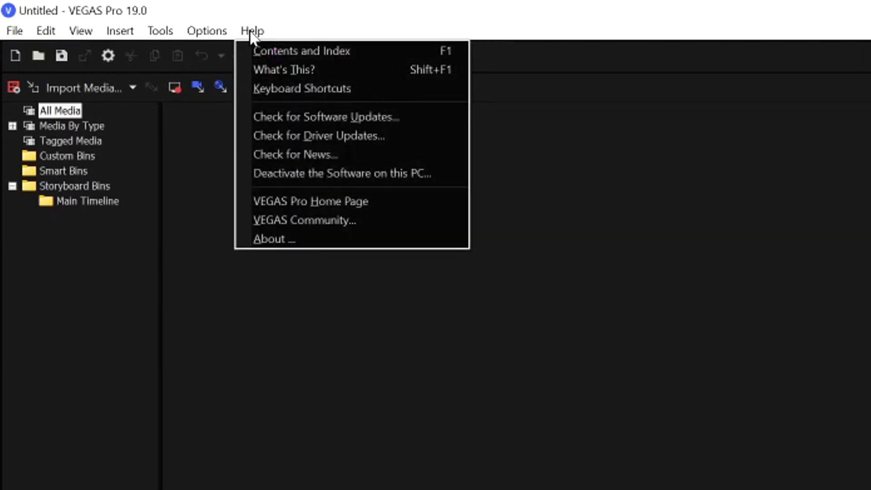
click(406, 123)
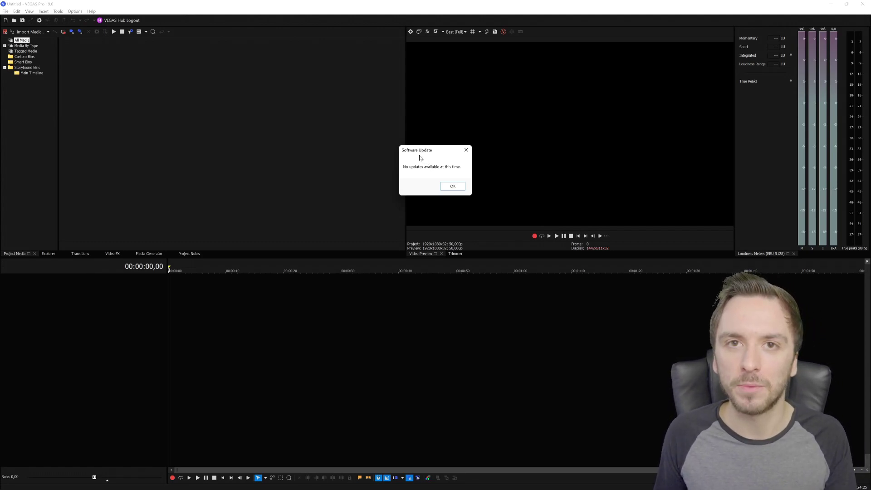
click(451, 188)
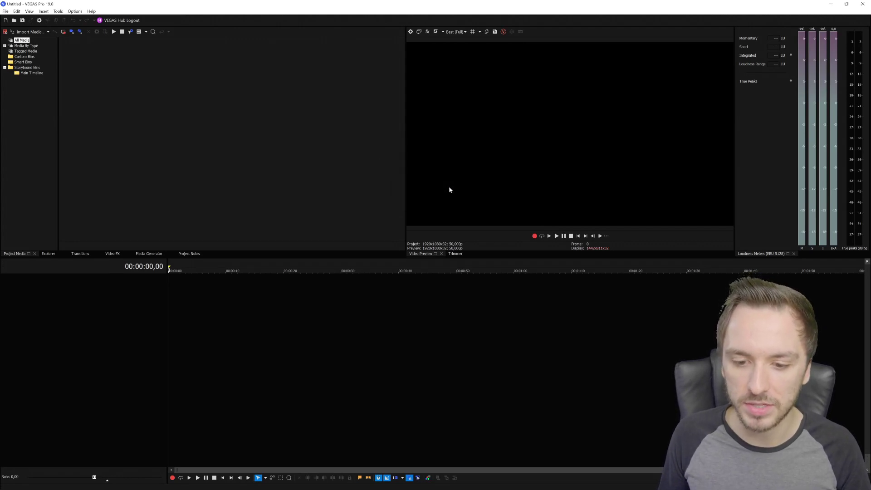
click(92, 11)
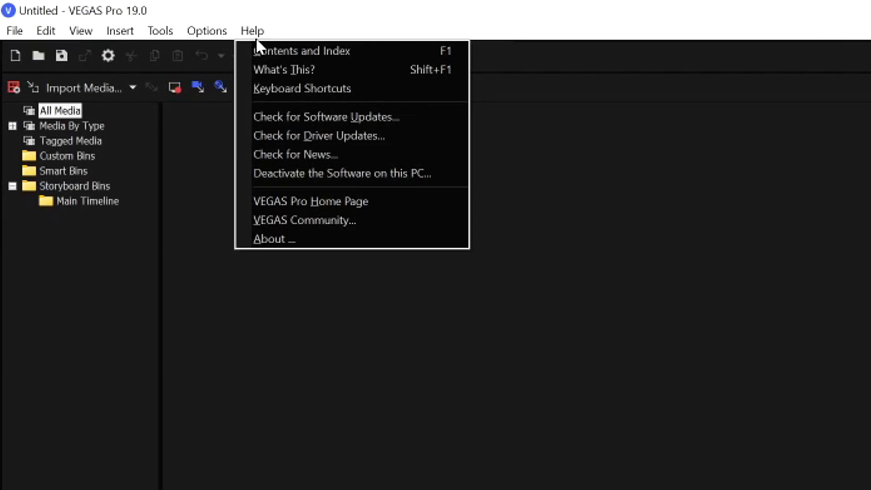
Step: Run Help > Check for Driver Updates, confirm RTX 2070 driver 472.12 matches online, and close it
click(389, 132)
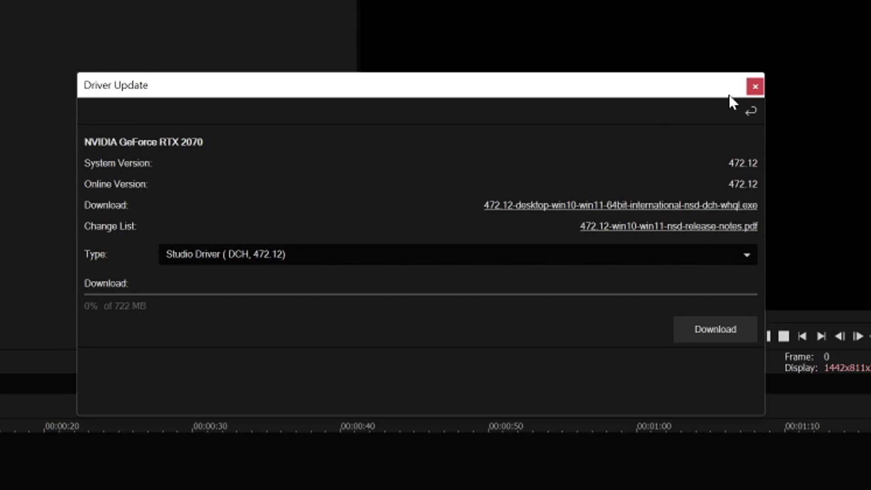
click(755, 87)
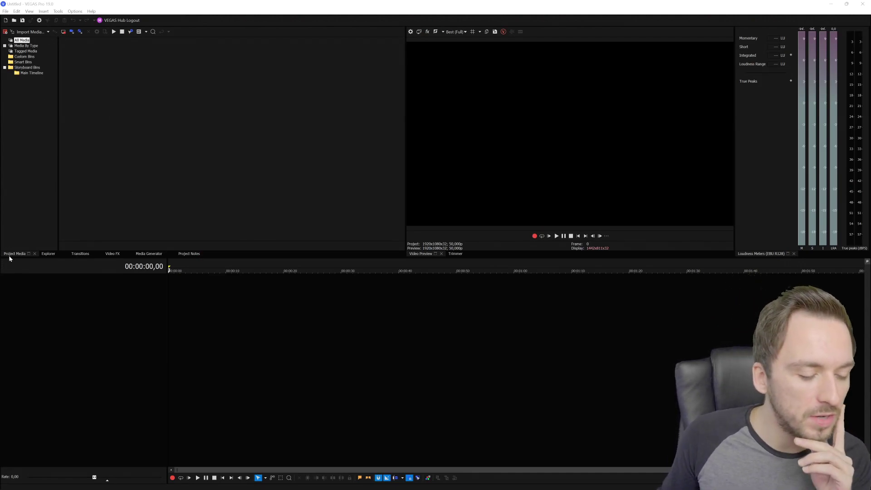
Step: Drag the Checkerboard (Default) generator onto the timeline, close its properties, and open File > Render As
click(149, 254)
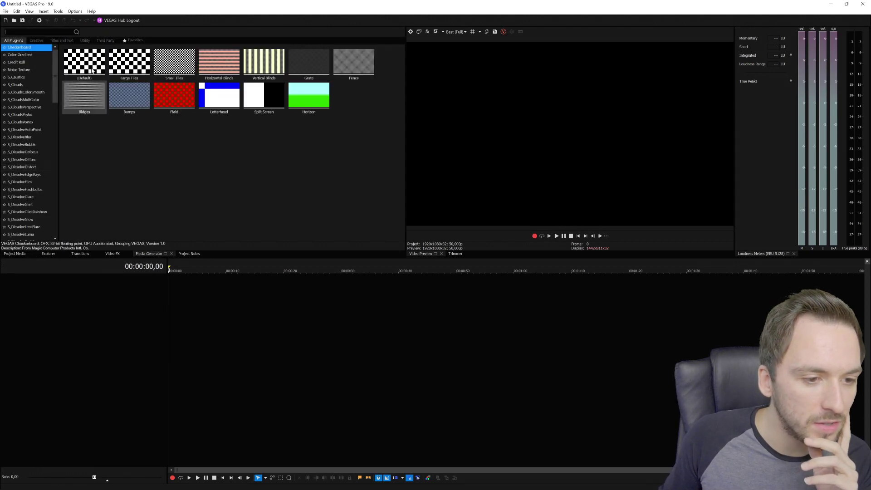
drag(84, 63, 318, 266)
click(723, 173)
scroll(295, 275, up, 2)
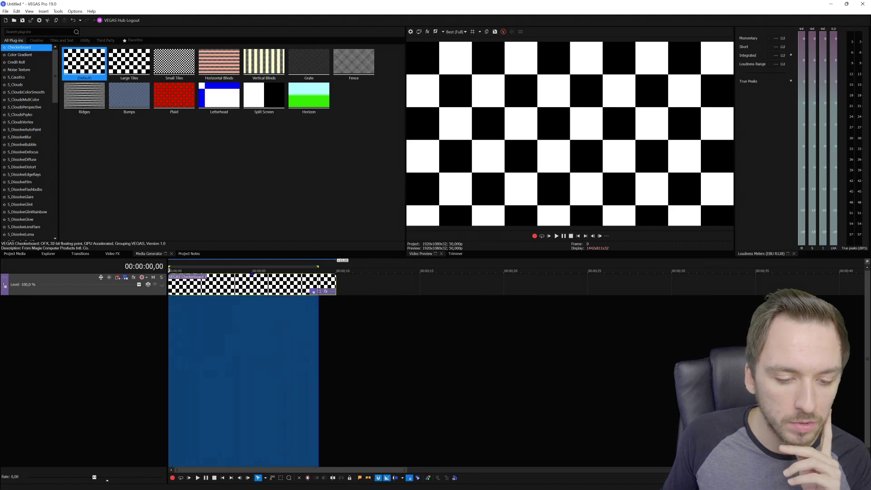
click(5, 12)
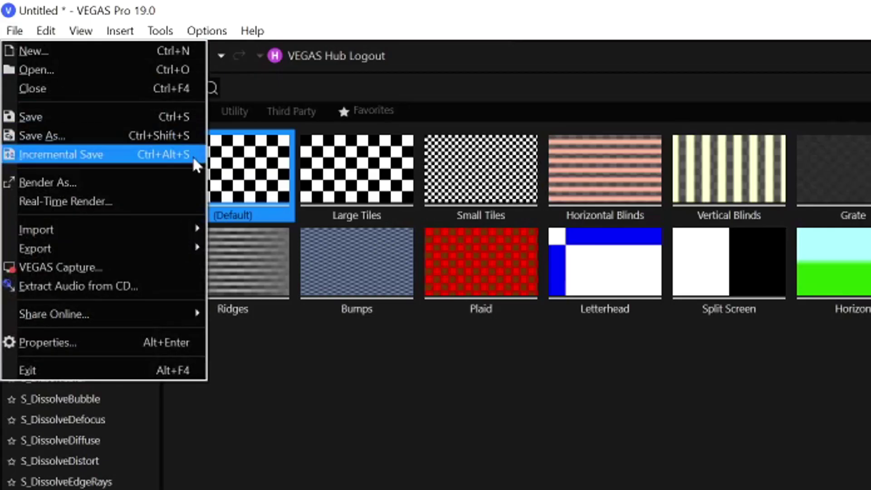
click(53, 67)
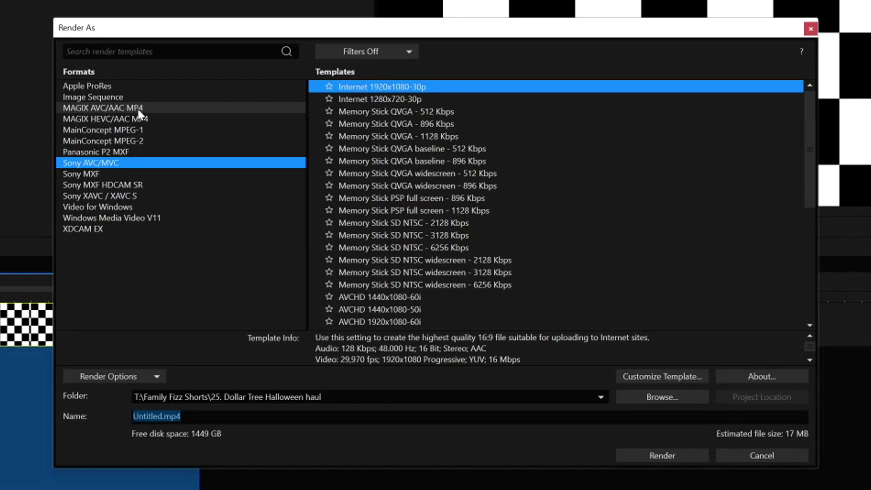
Step: Select Sony AVC/MVC's Internet 1920x1080-30p template and open Customize Template
click(161, 108)
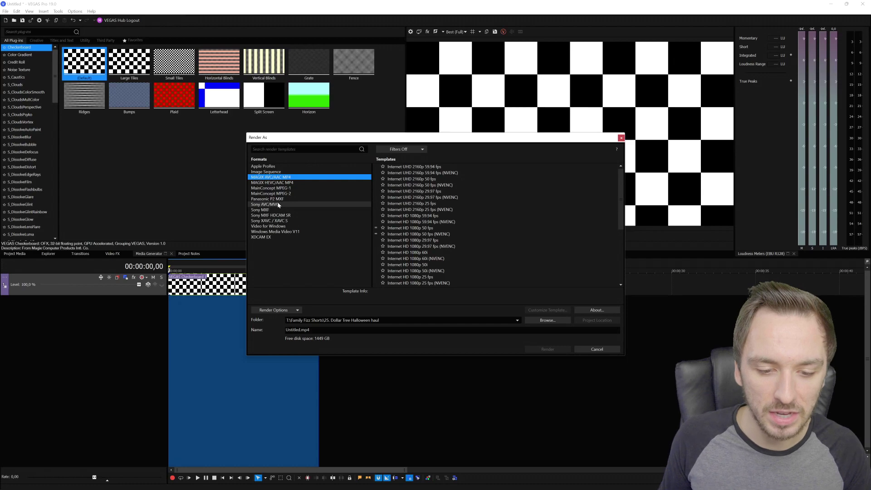
click(288, 205)
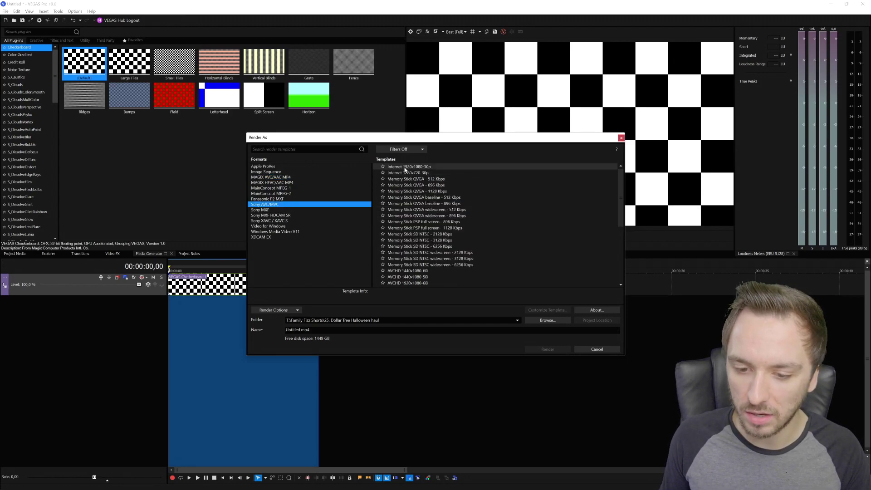
click(426, 168)
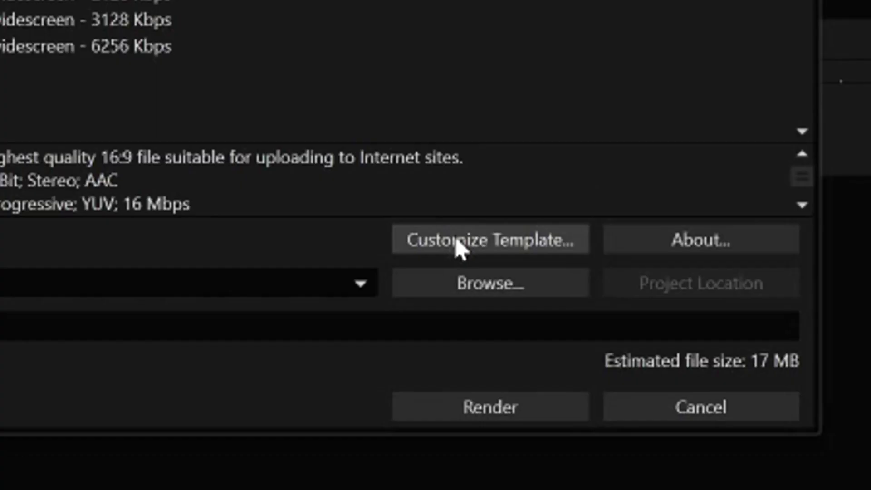
click(541, 309)
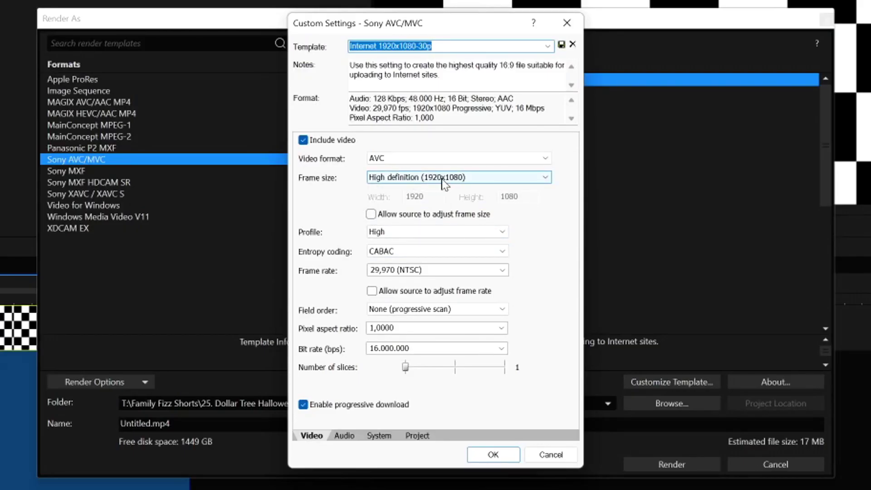
Step: Change the template's frame rate to 60 and close the Custom Settings dialog
click(414, 272)
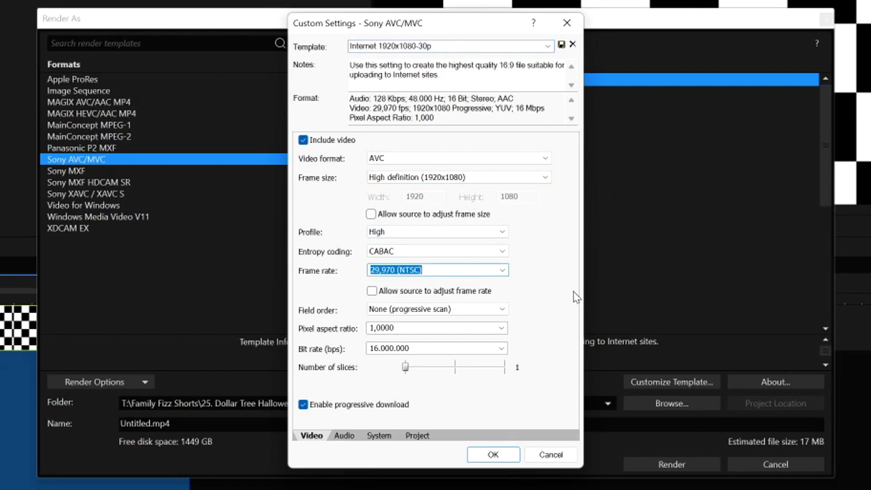
text(50)
key(BackSpace)
key(BackSpace)
text(60)
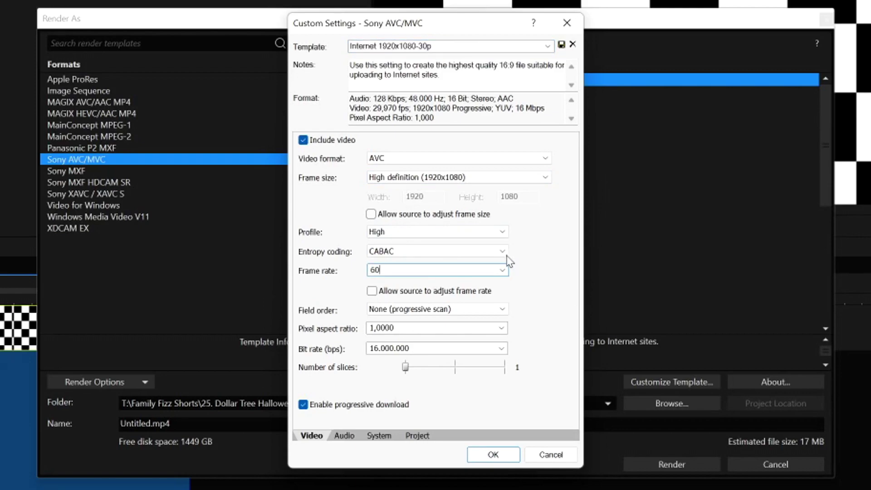
key(Escape)
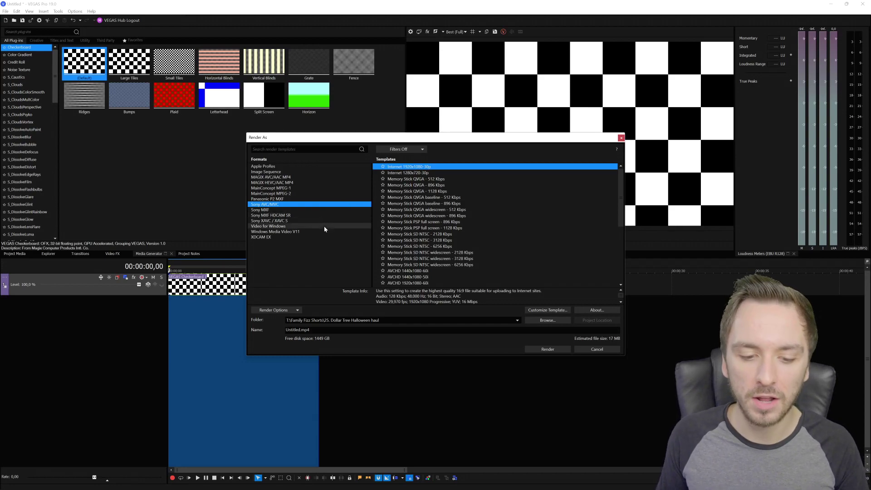
Step: Move up the Render As formats list to show the MAGIX AVC/AAC MP4 templates
click(304, 215)
click(309, 210)
click(308, 199)
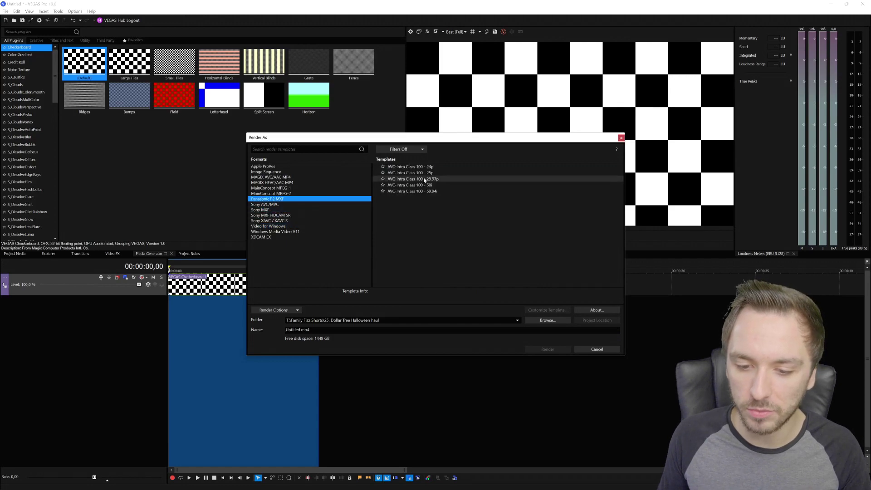
click(313, 188)
click(322, 177)
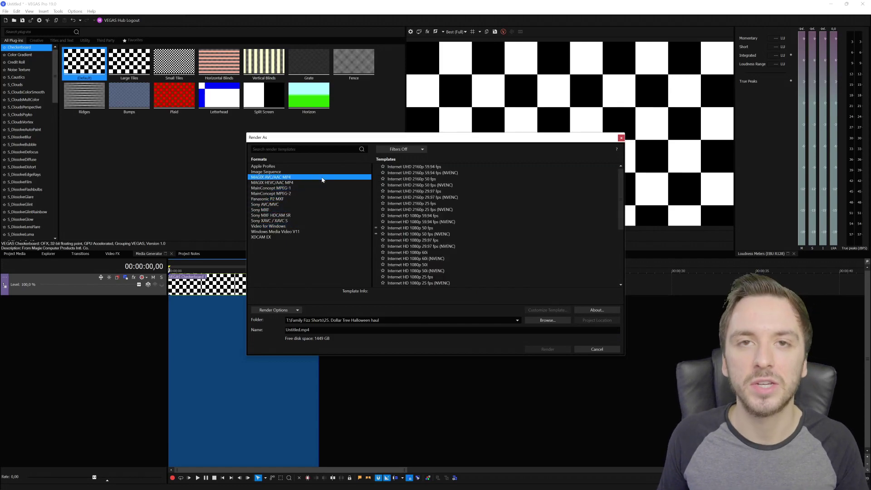